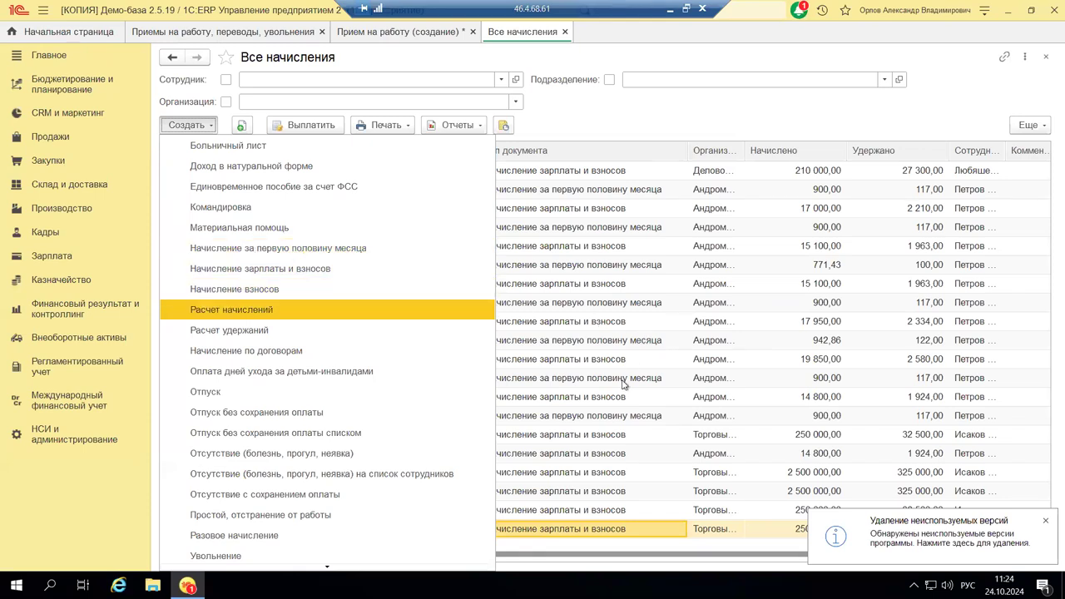
Examine the contributions (Взносы) in the July 2024 Начисление зарплаты и взносов document and close it.
left_click(638, 480)
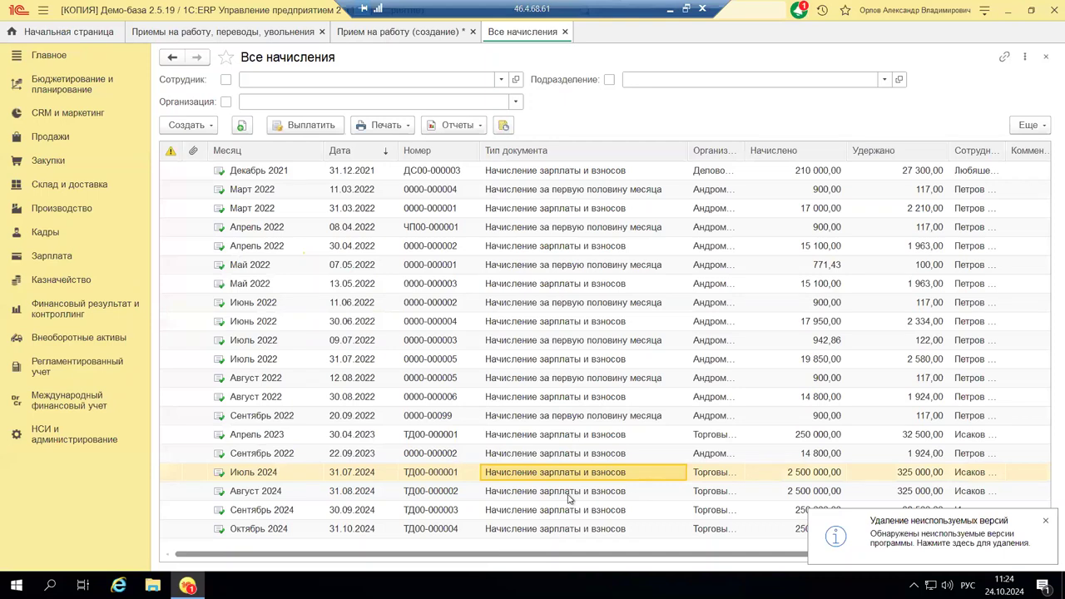
double_click(497, 478)
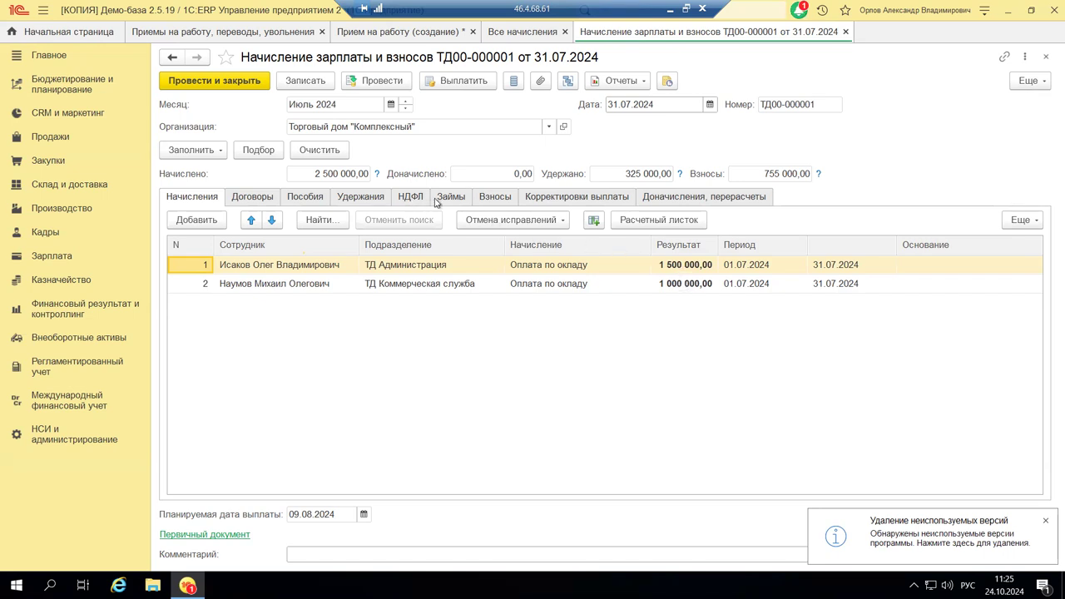
left_click(486, 197)
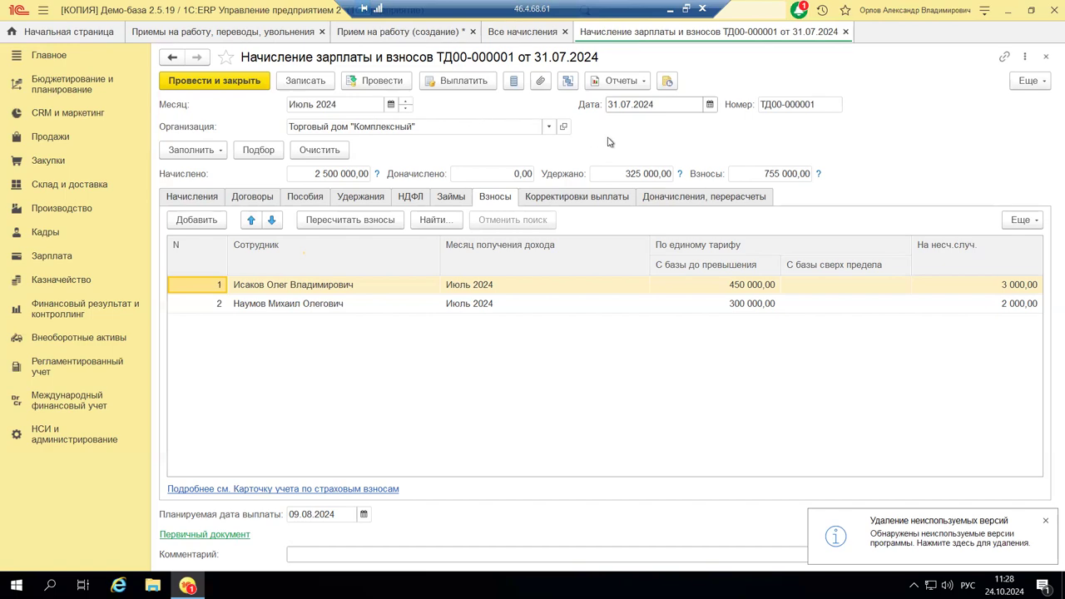
left_click(1046, 58)
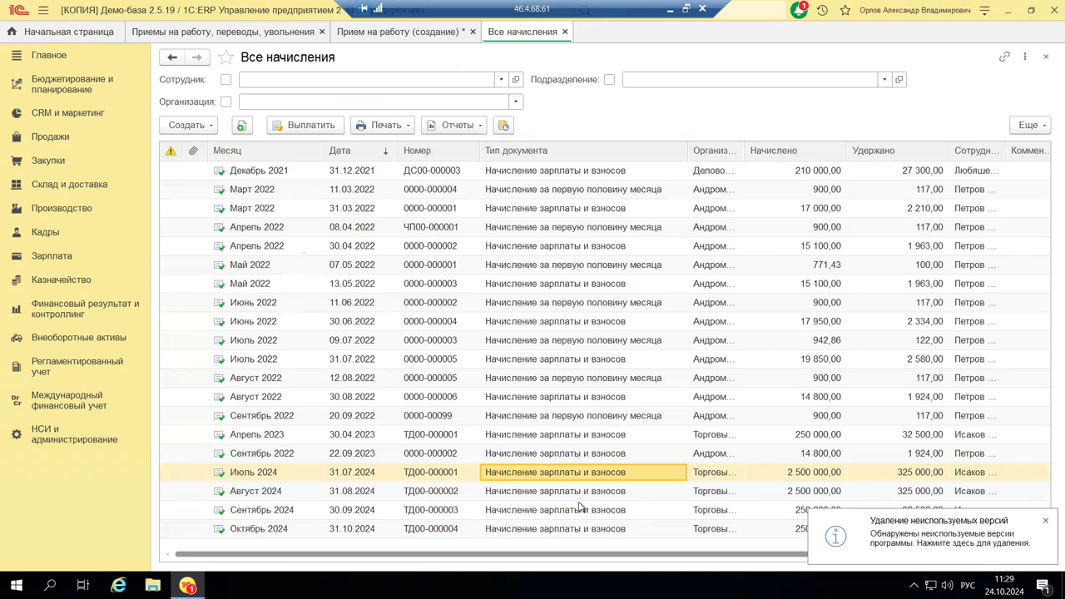
Open the September 2024 Начисление зарплаты и взносов document and recalculate its insurance contributions.
left_click(580, 507)
double_click(580, 509)
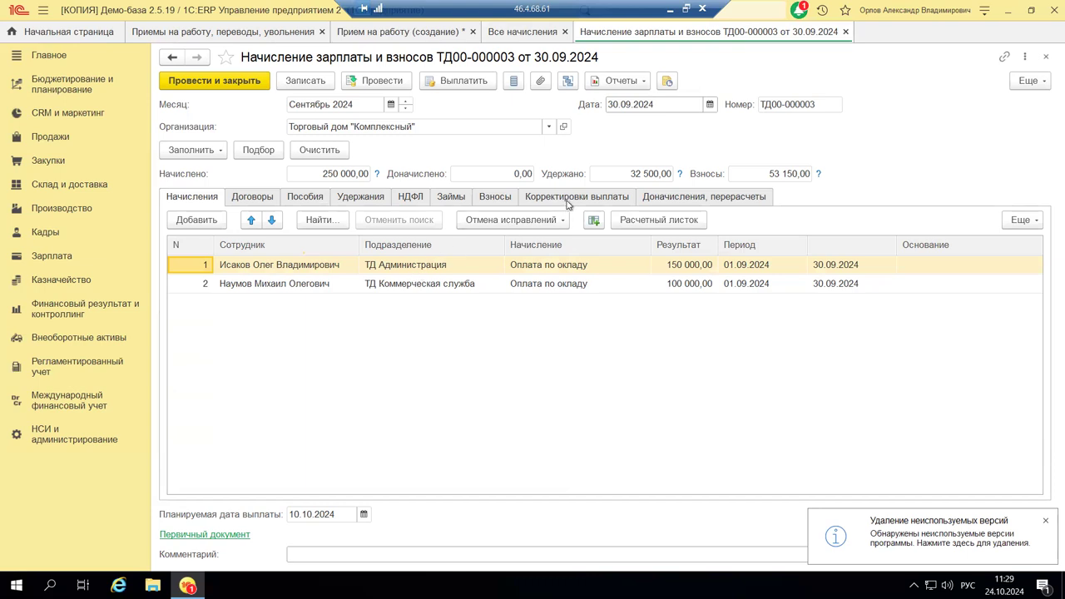
left_click(481, 202)
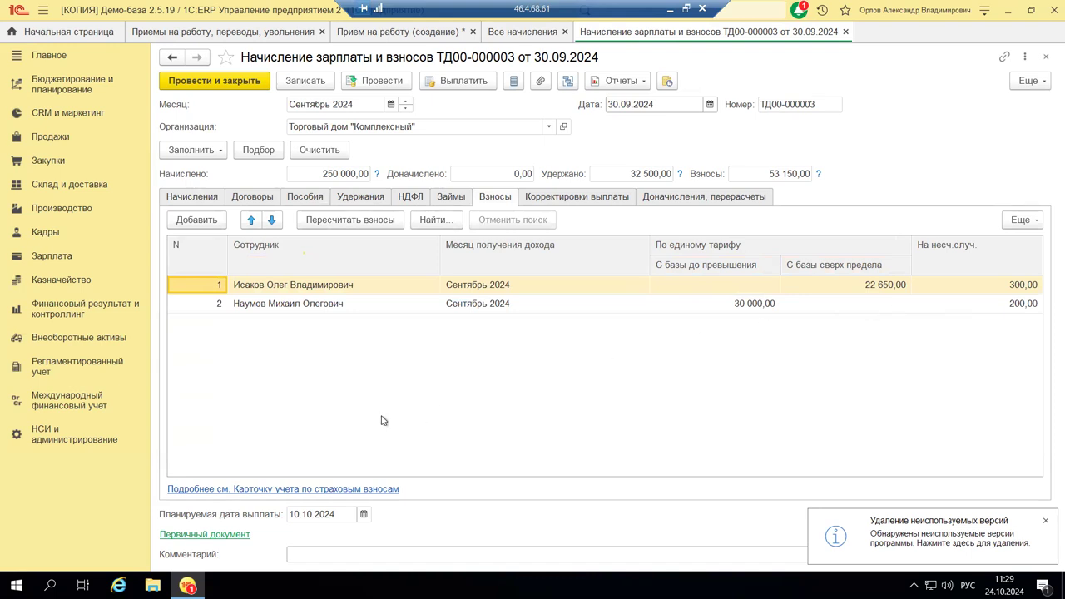
left_click(327, 225)
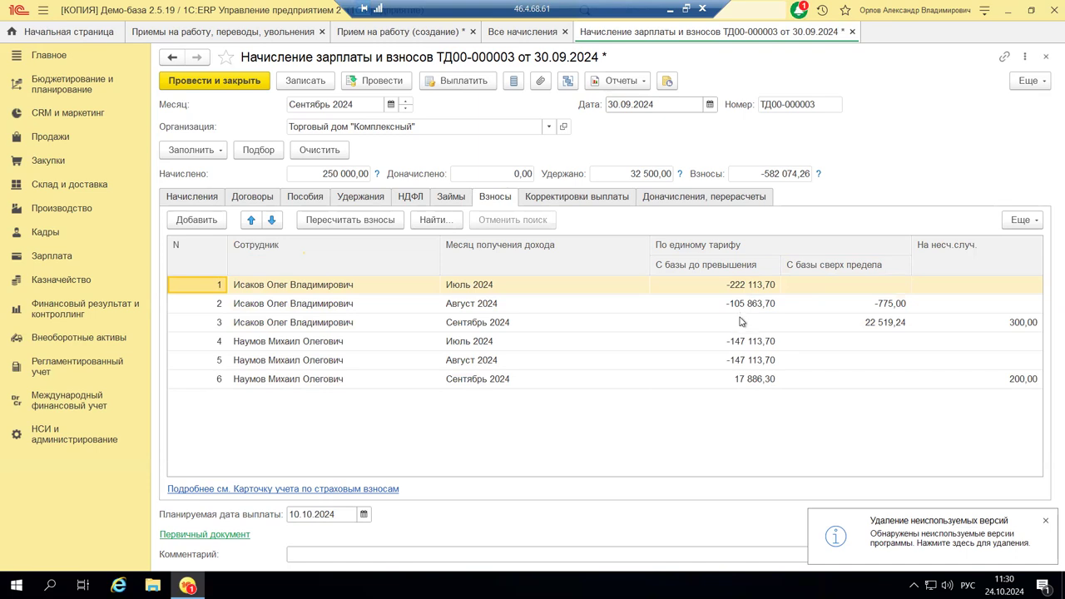
Open Настройка состава начислений и удержаний from the payroll calculation settings in НСИ и администрирование.
left_click(54, 258)
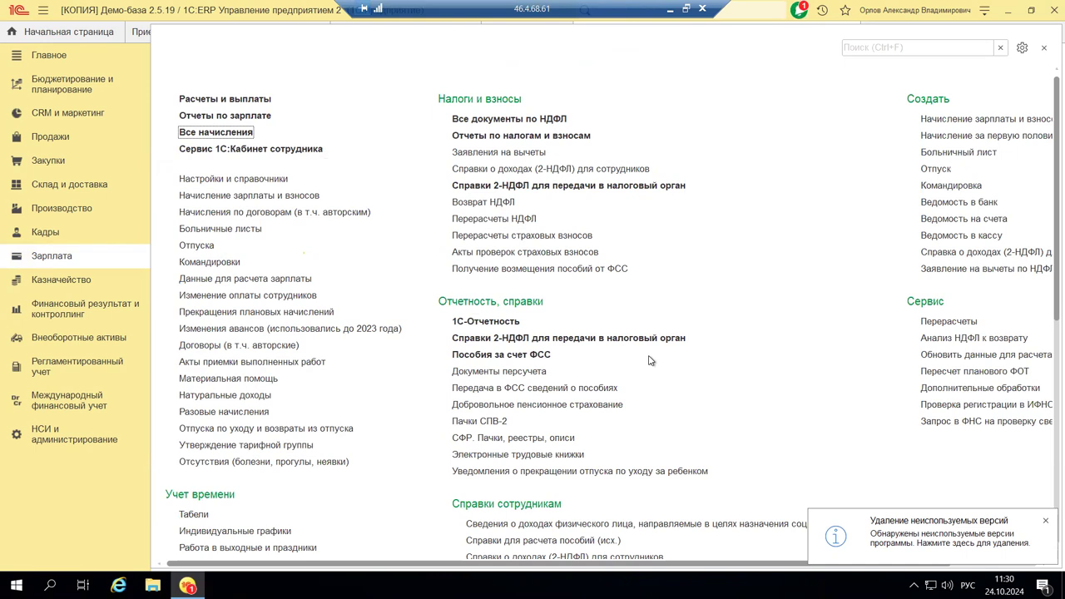
left_click(75, 439)
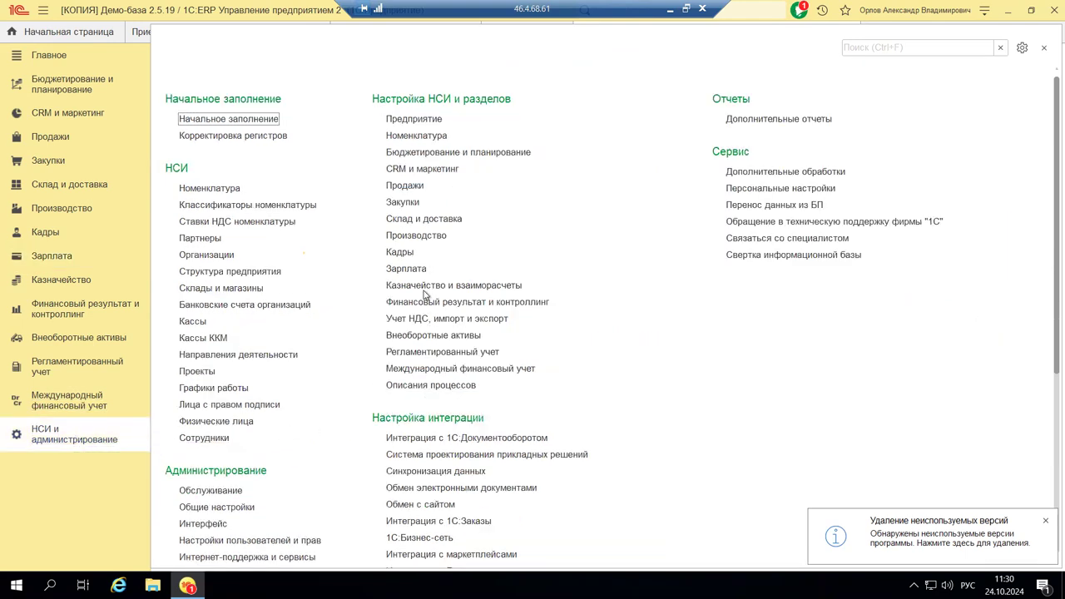
left_click(406, 269)
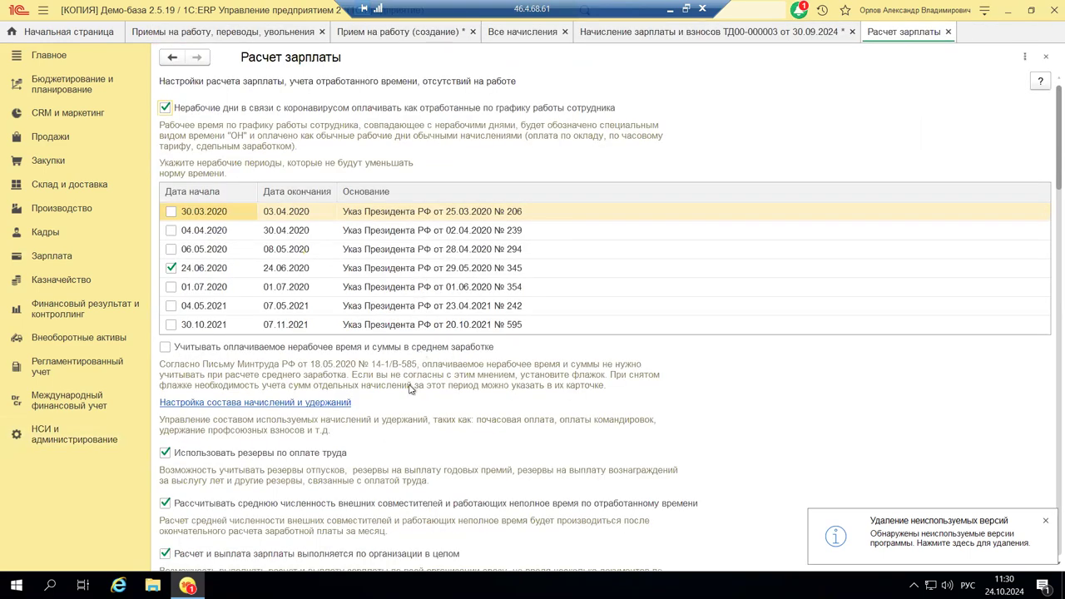
left_click(276, 404)
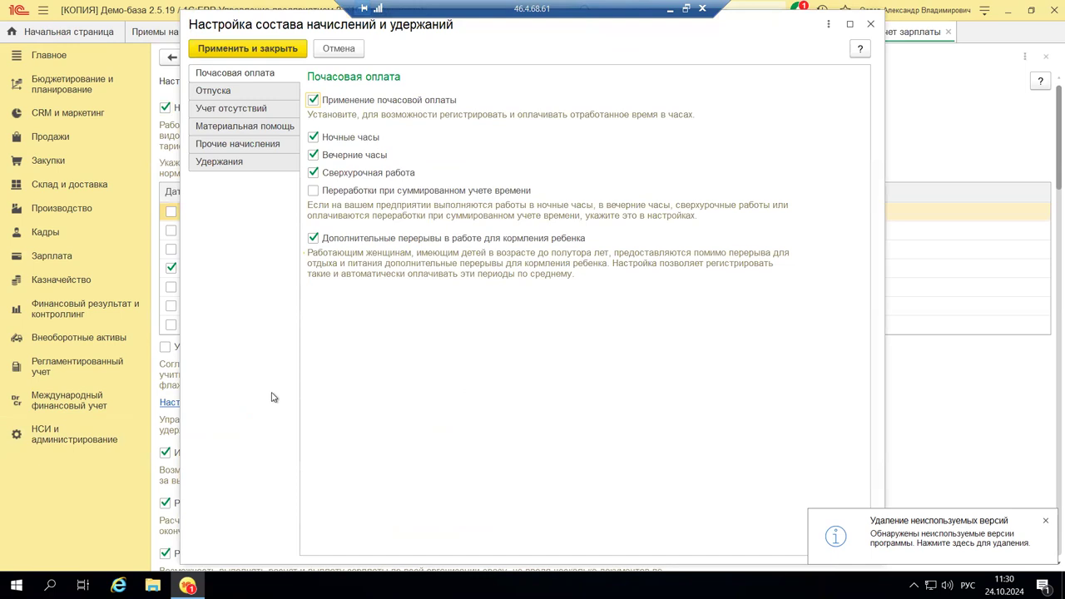
Review the settings for leave, absences, material assistance and other accruals, including the combination-pay accrual list, and close the window.
left_click(229, 93)
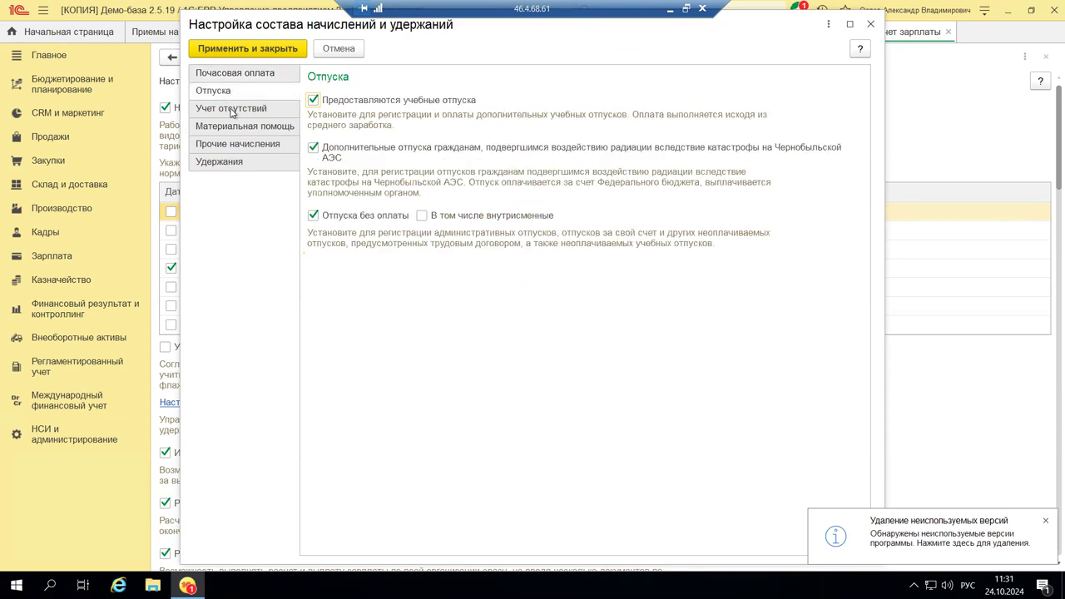
left_click(233, 112)
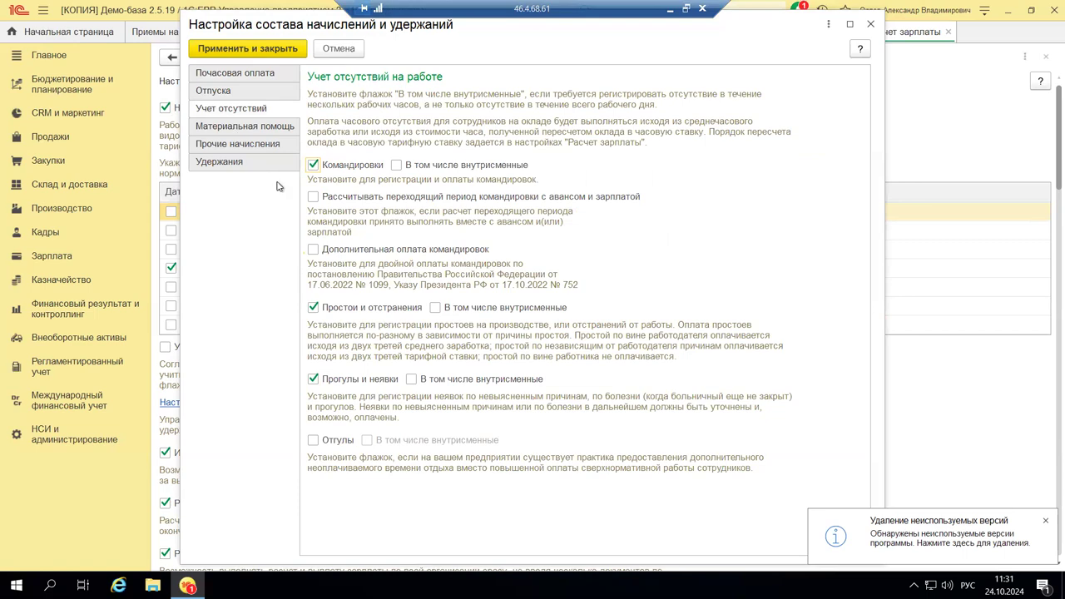
left_click(242, 129)
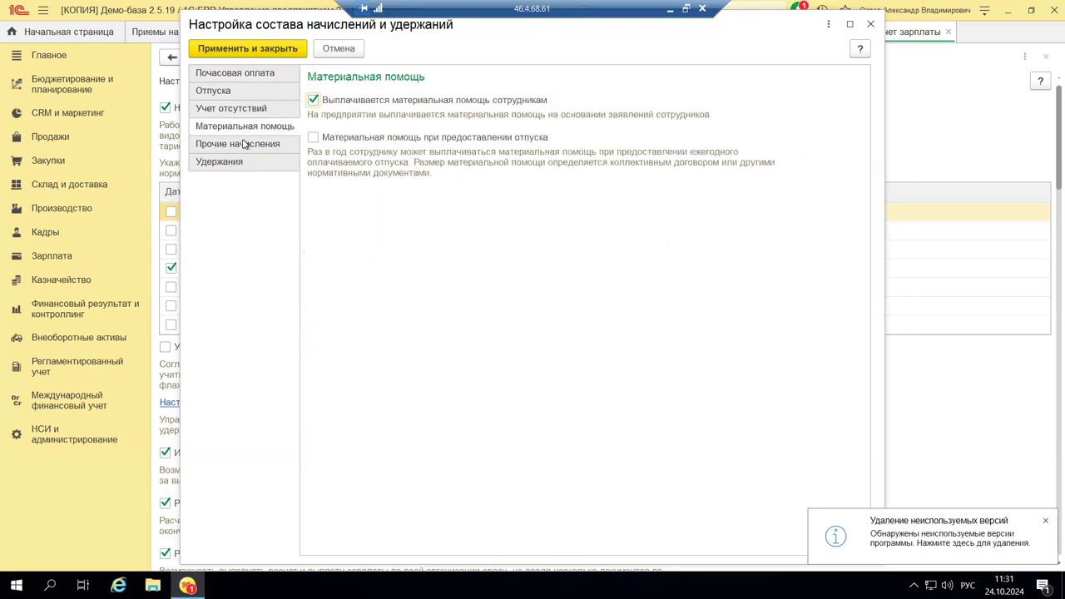
left_click(243, 143)
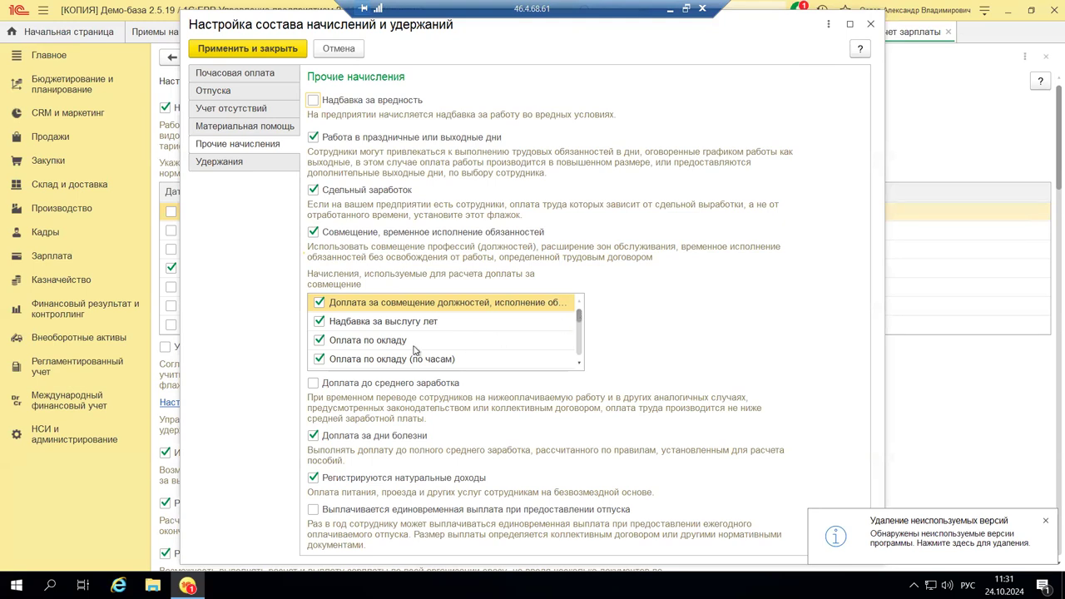
scroll(414, 355, "down", 1)
scroll(415, 356, "down", 1)
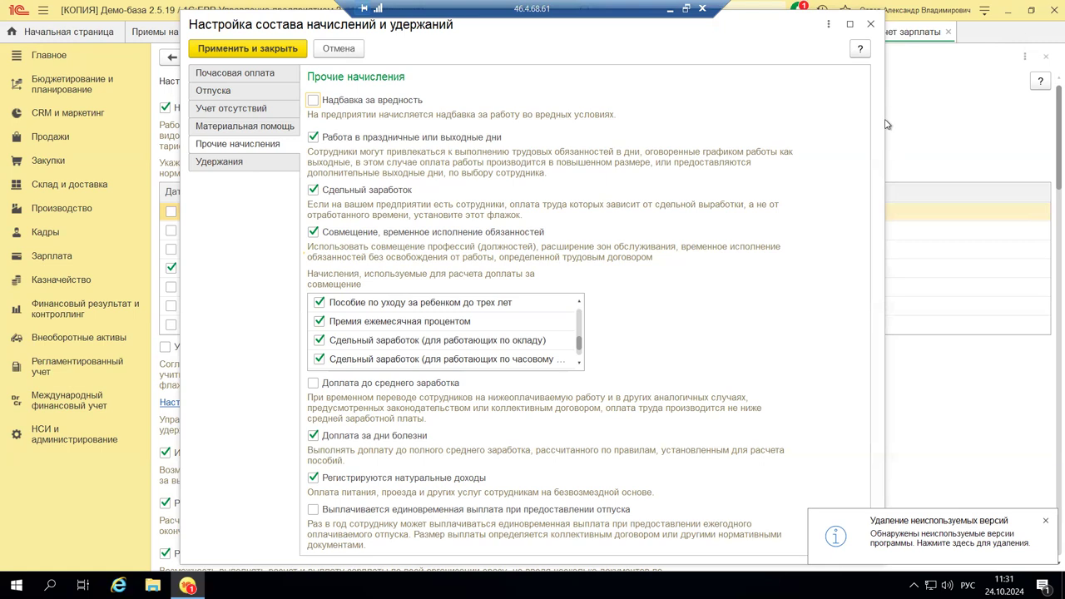
left_click(870, 25)
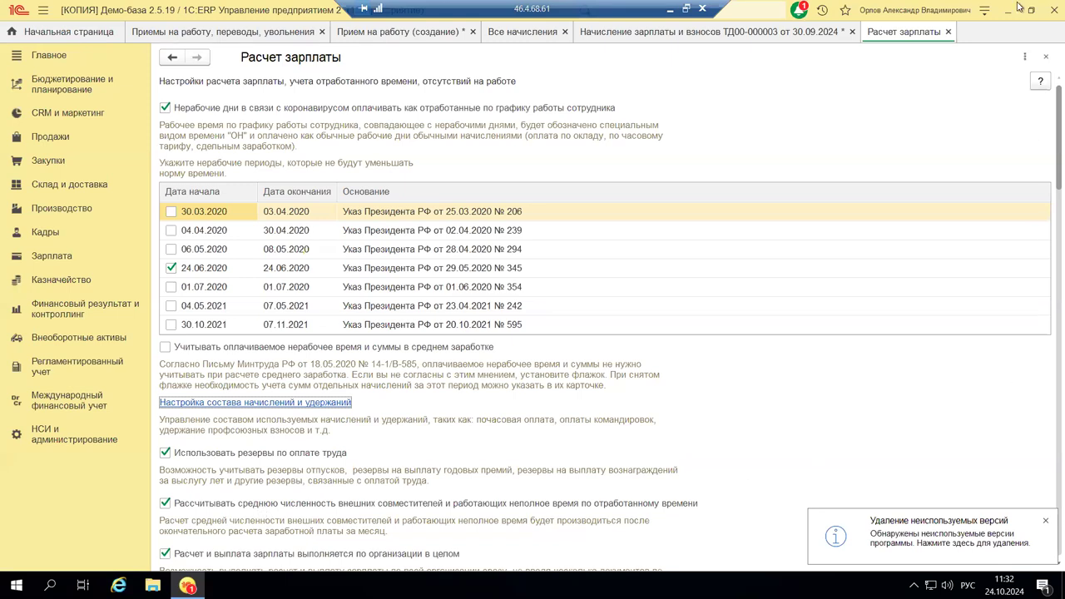
Search the technical specialist functions for "тар" and open the Виды тарифов страховых взносов catalogue.
left_click(987, 13)
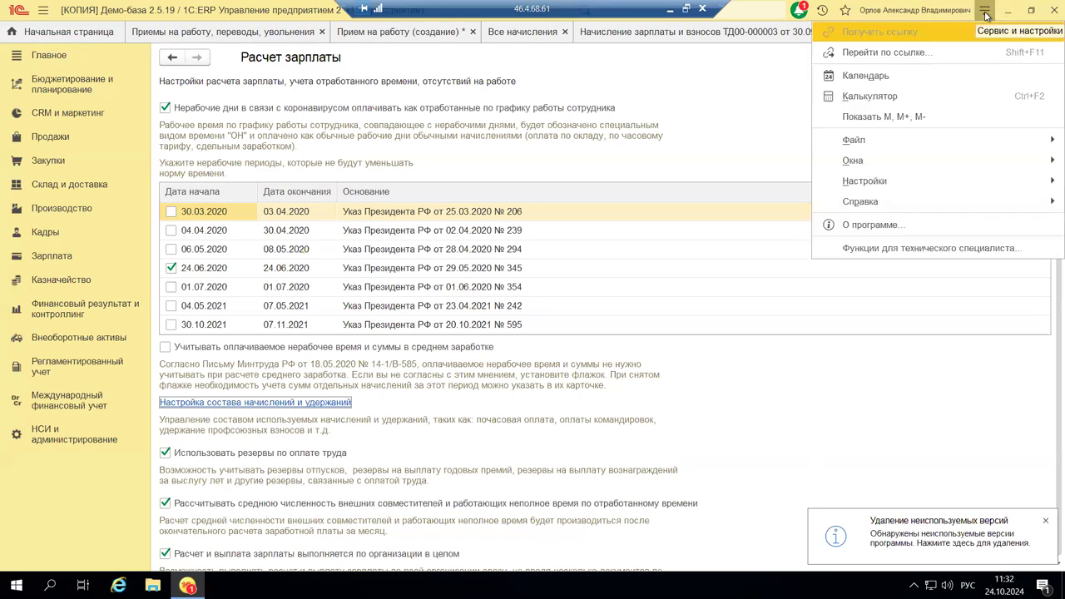
left_click(919, 248)
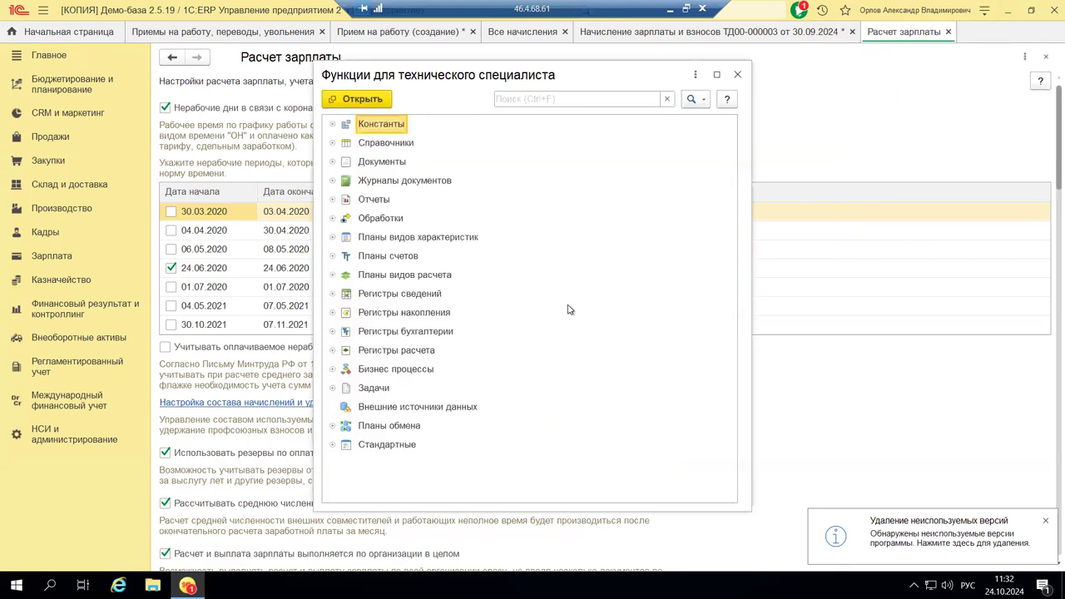
left_click(551, 98)
type("тар")
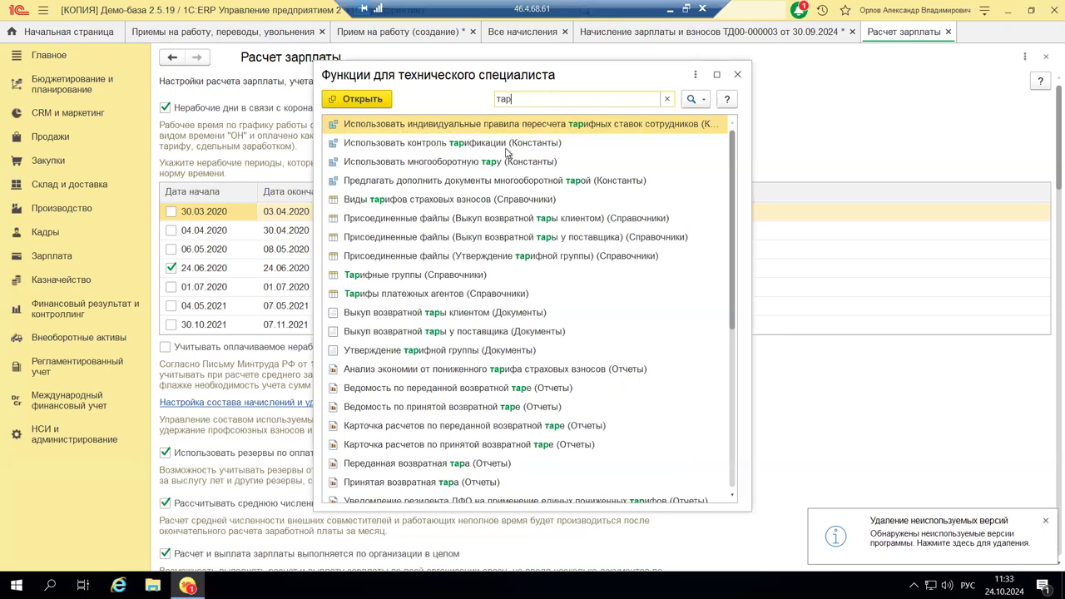
left_click(431, 202)
double_click(432, 201)
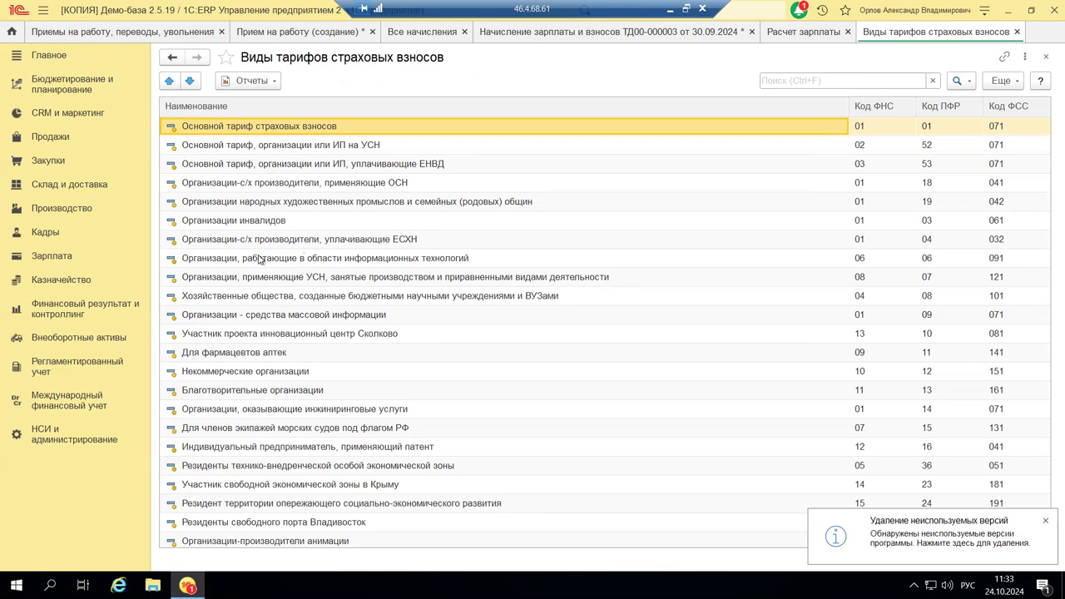
Examine the insurance contribution rates of the tariff Для субъектов малого или среднего предпринимательства and close its card.
scroll(260, 272, "down", 3)
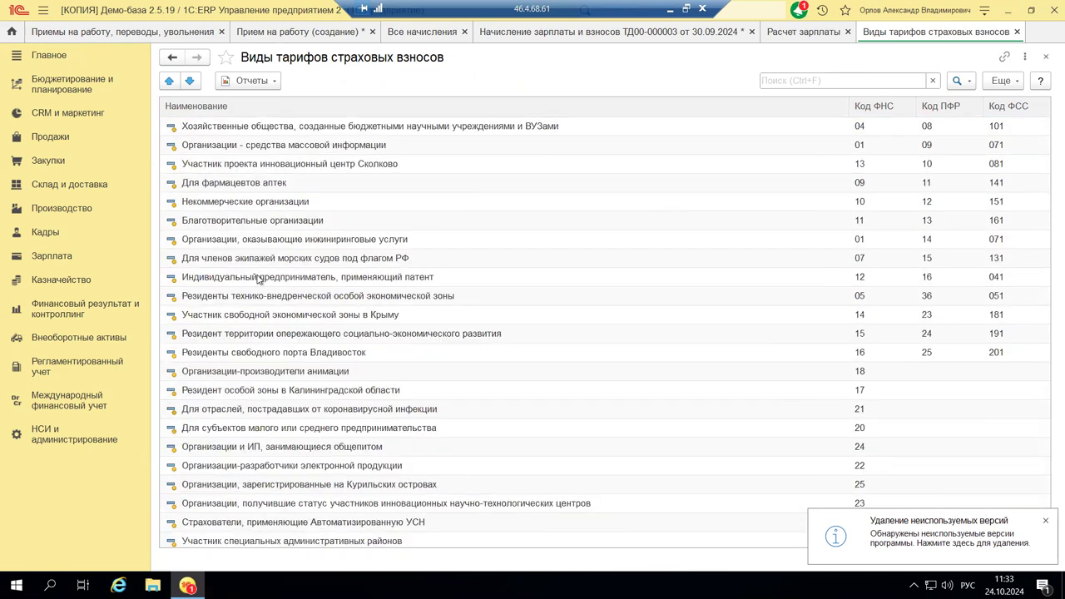
scroll(259, 280, "down", 2)
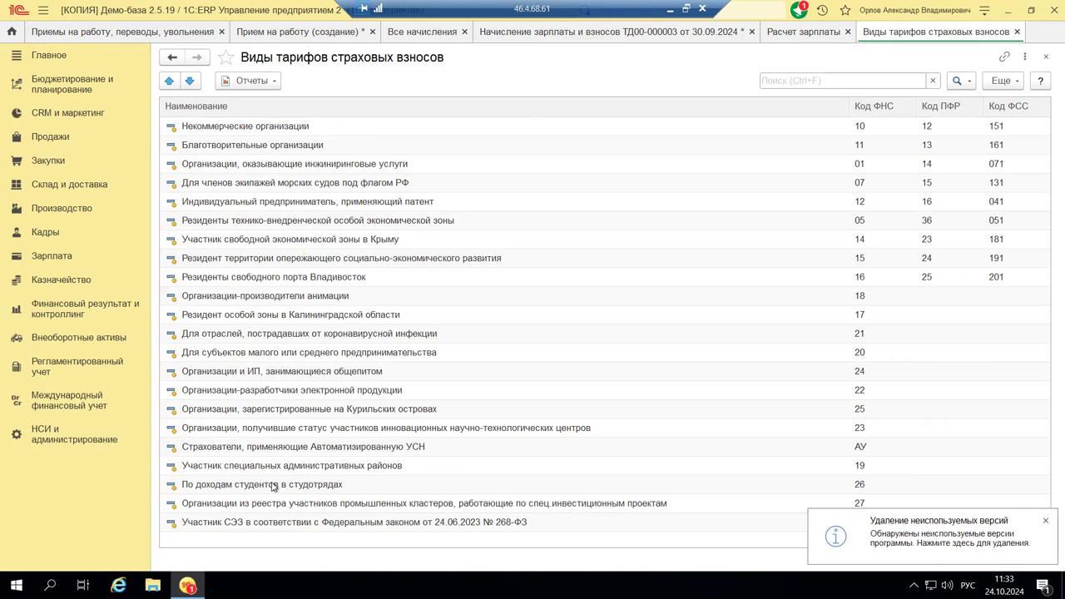
left_click(327, 354)
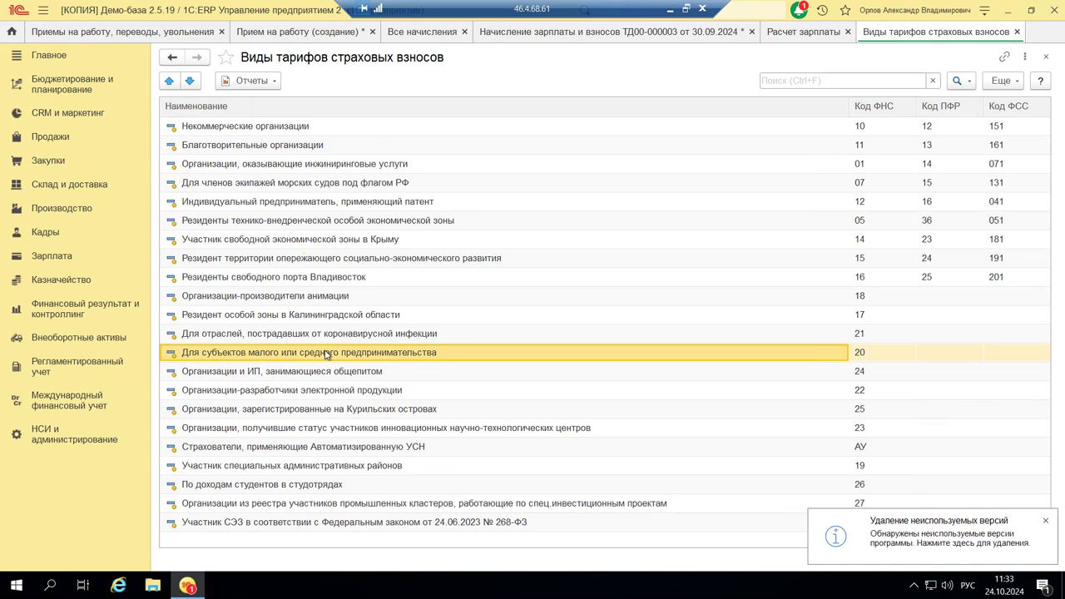
double_click(326, 355)
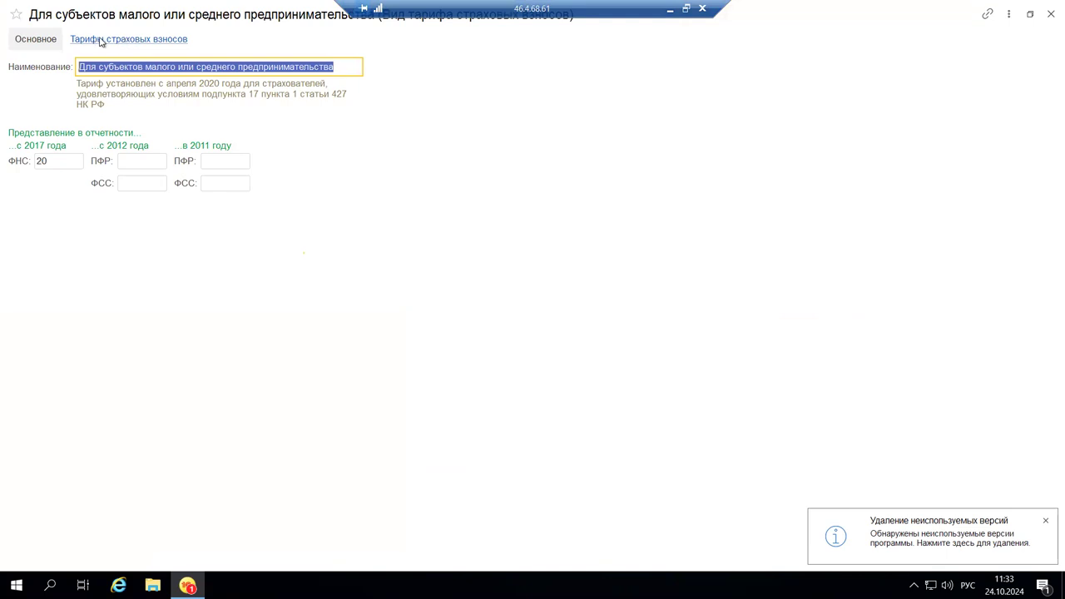
left_click(143, 40)
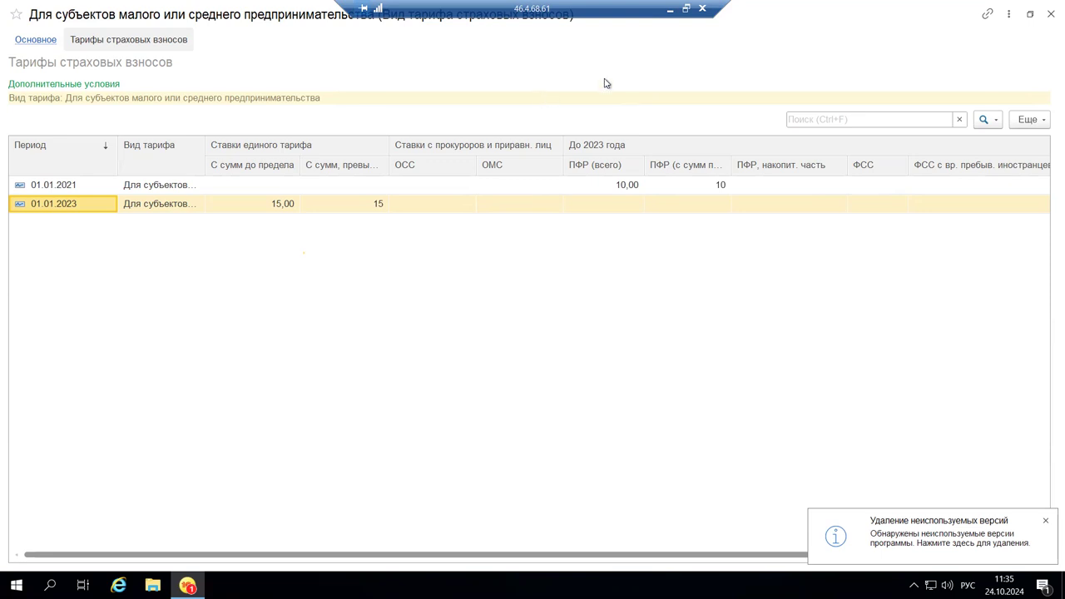
left_click(670, 10)
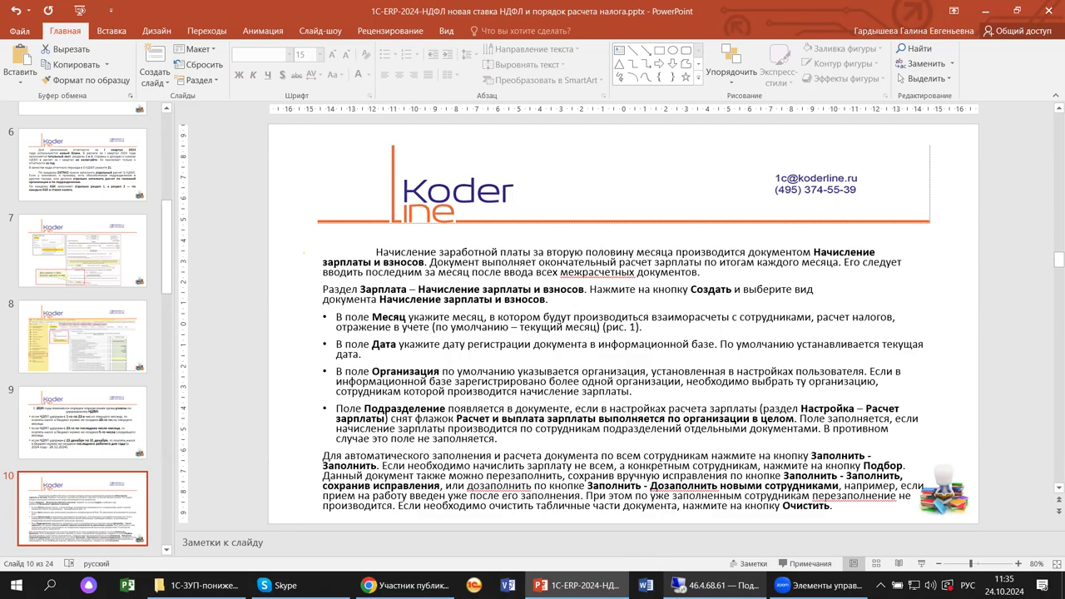
left_click(714, 585)
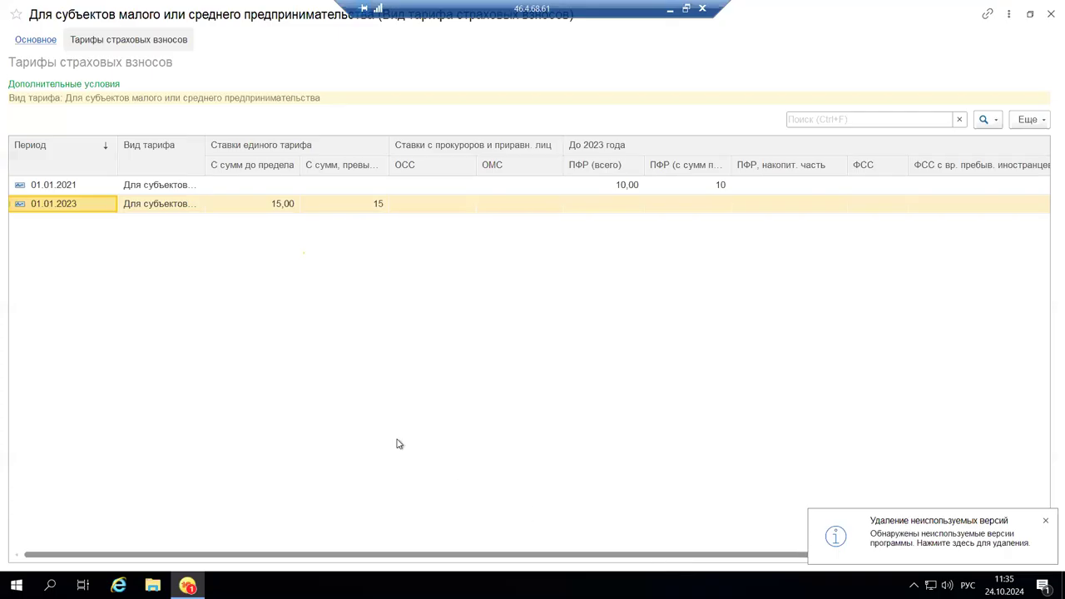
left_click(1051, 14)
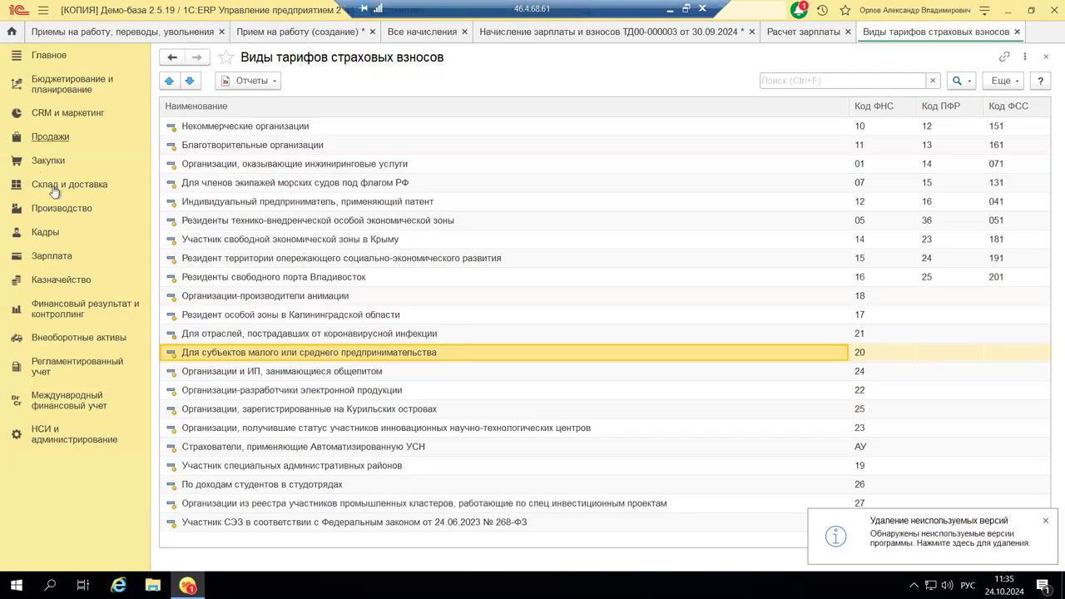
Check the document types that can be created in Все начисления, and close that list and the tariff types catalogue.
left_click(50, 256)
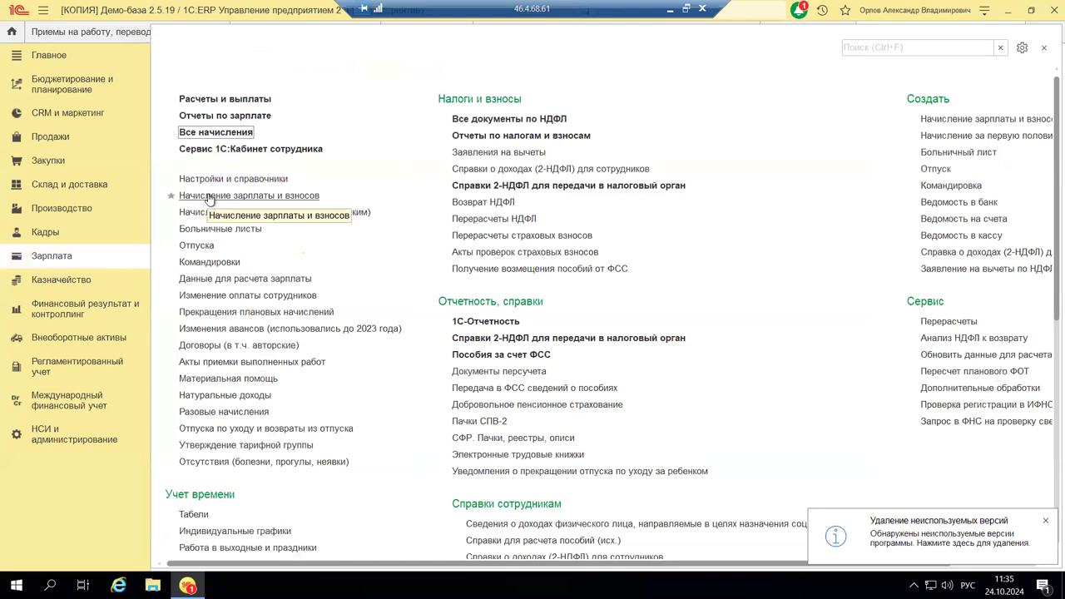
left_click(213, 134)
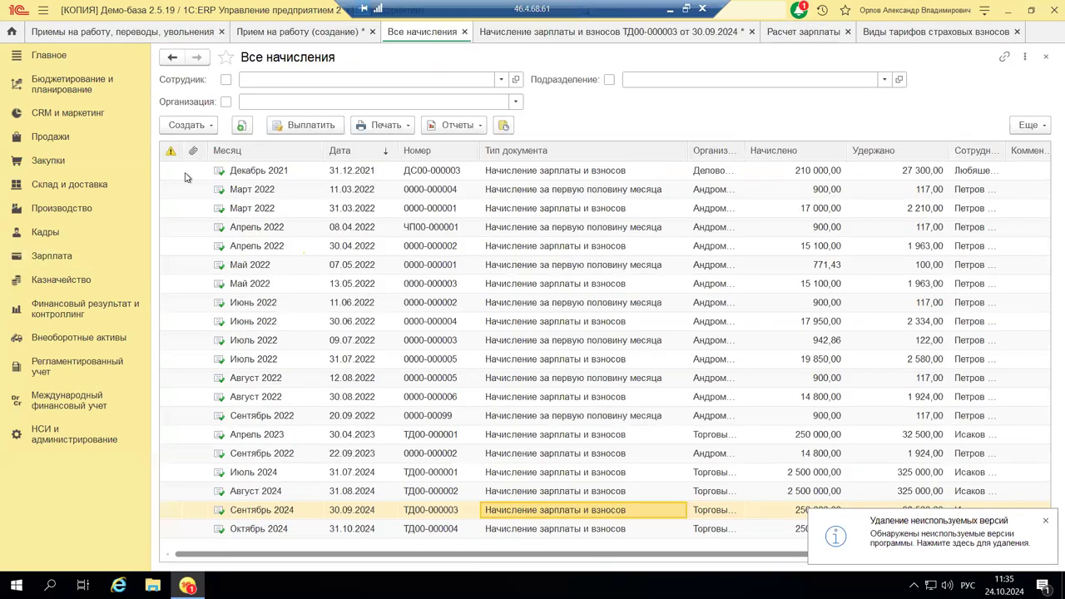
left_click(198, 126)
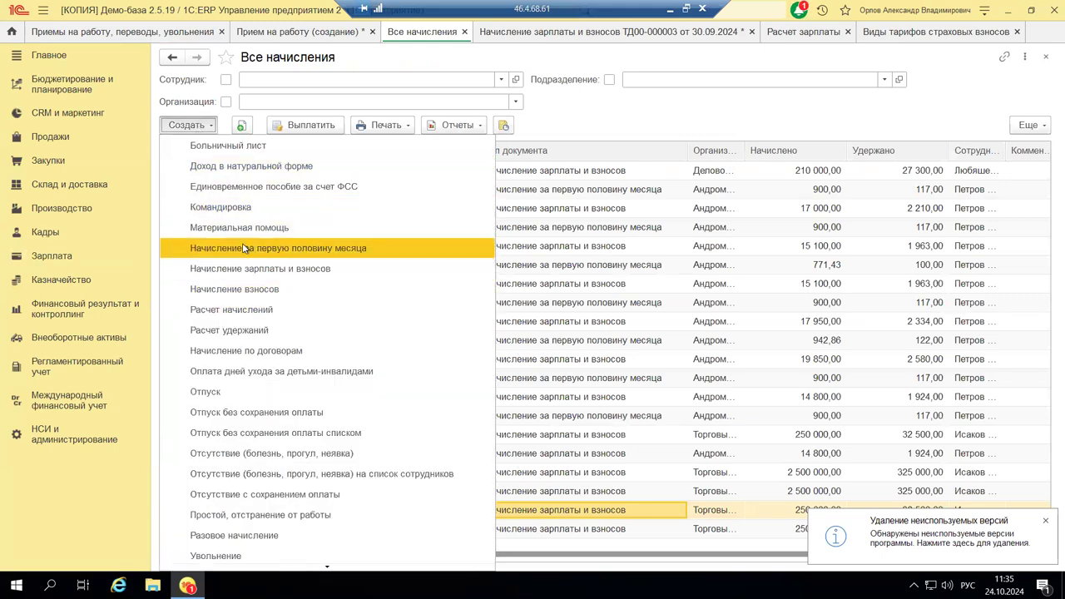
left_click(954, 137)
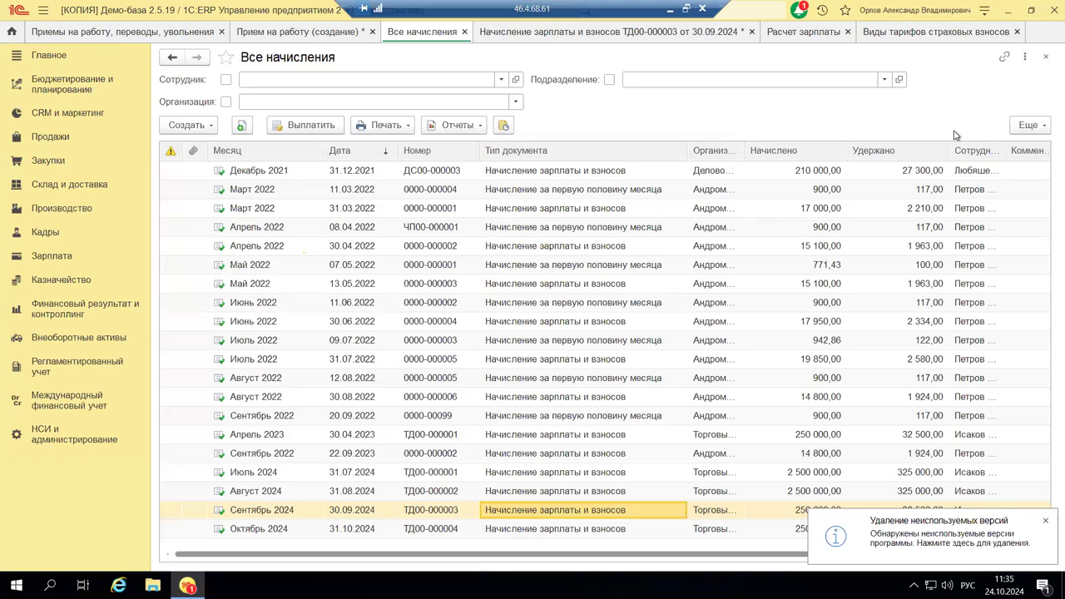
left_click(1045, 57)
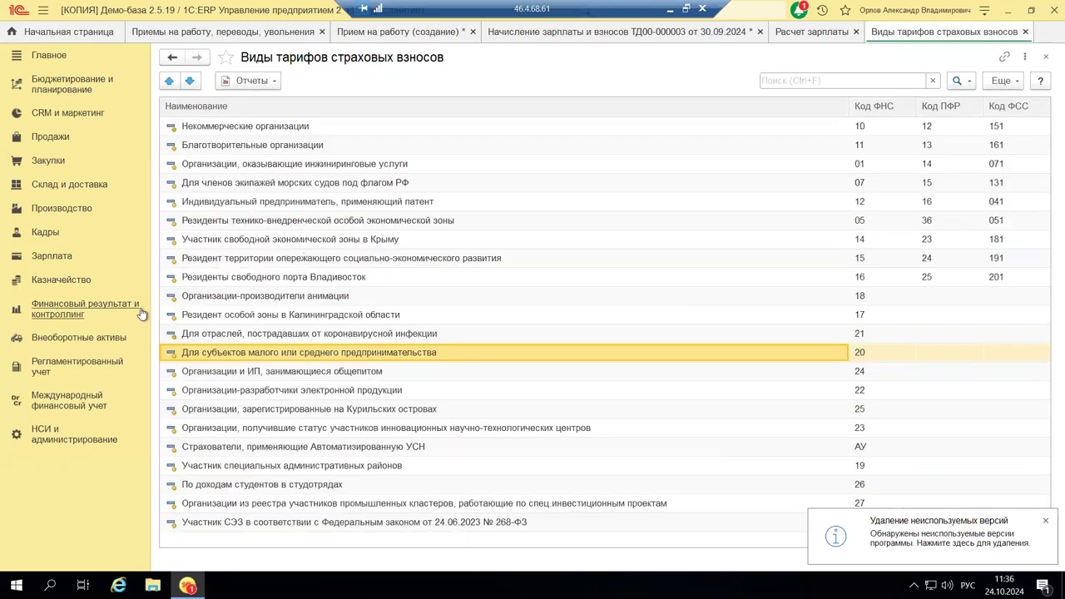
left_click(1047, 57)
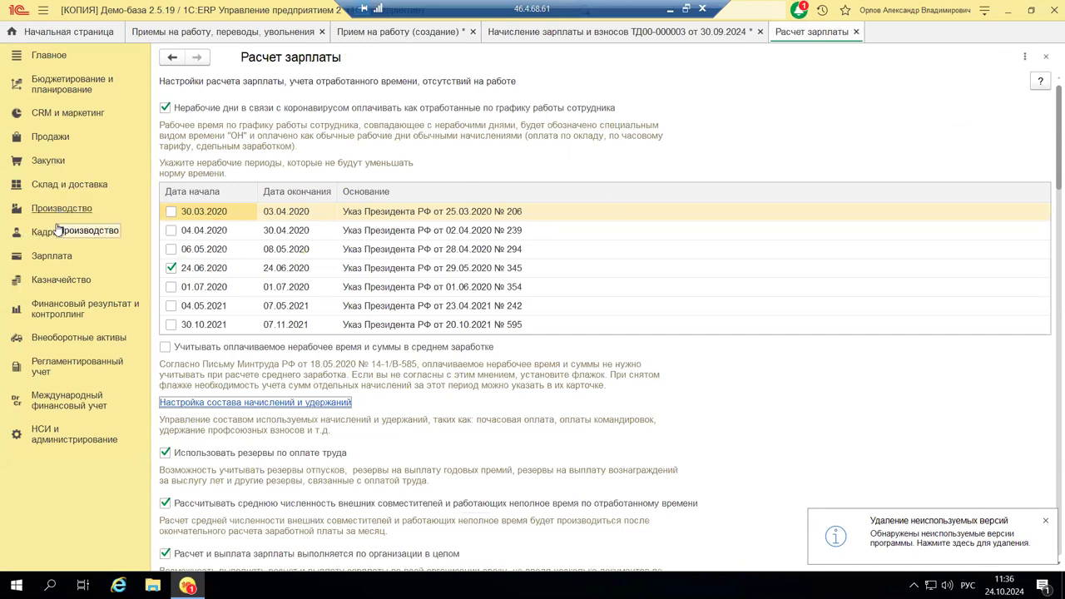
Open the Начисление зарплаты и взносов list in the Зарплата section and check which document types can be created there.
left_click(53, 257)
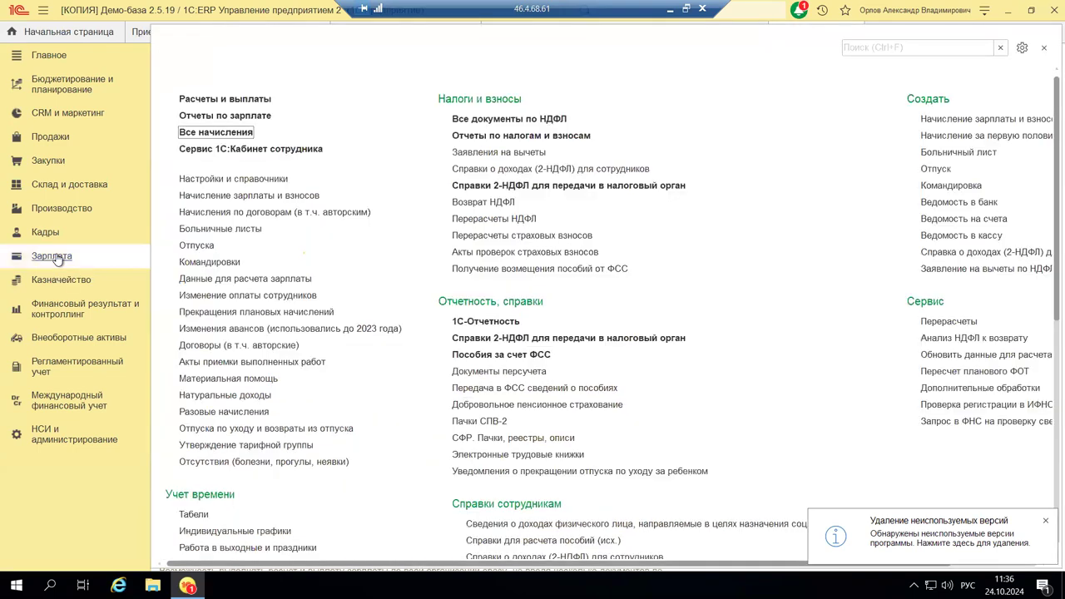
left_click(259, 182)
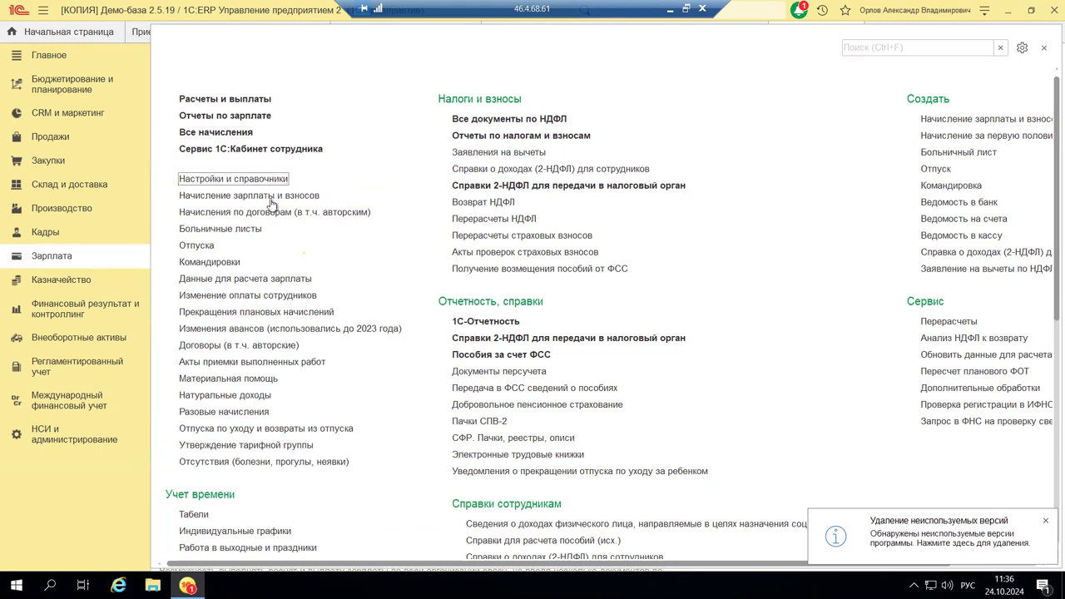
left_click(263, 199)
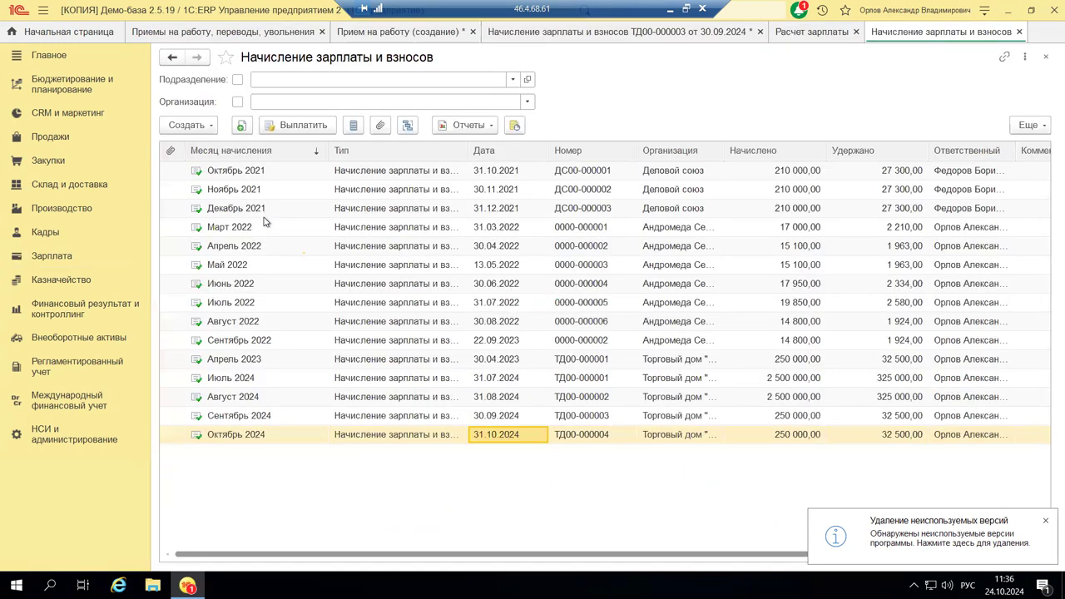
left_click(184, 125)
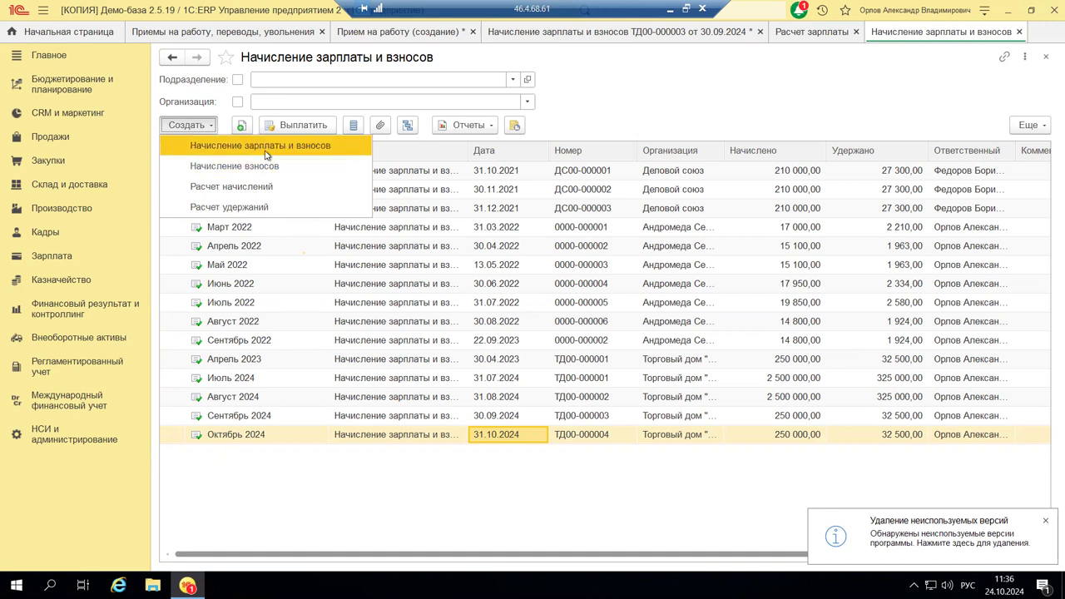
Examine the insurance contributions (Взносы) in the October 2024 accrual document, close it and return to the PowerPoint presentation.
left_click(409, 436)
double_click(409, 436)
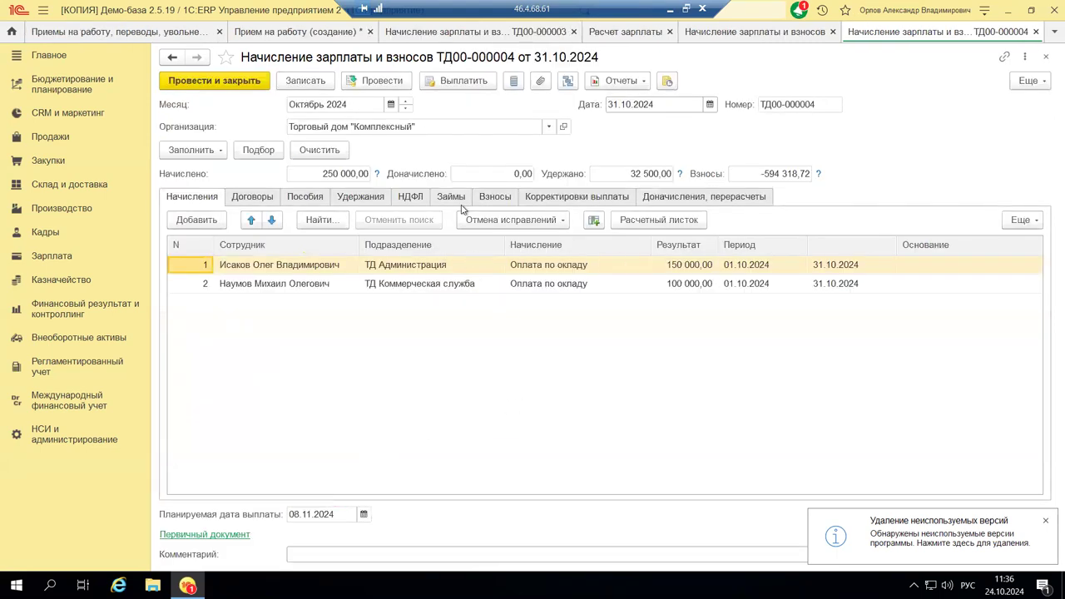
left_click(490, 204)
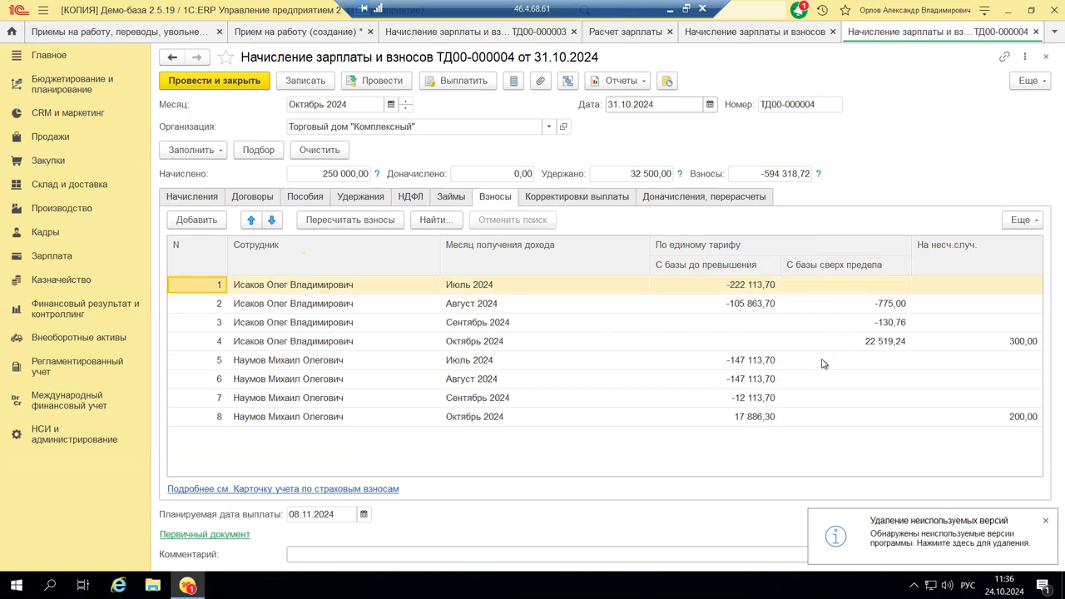
left_click(1044, 58)
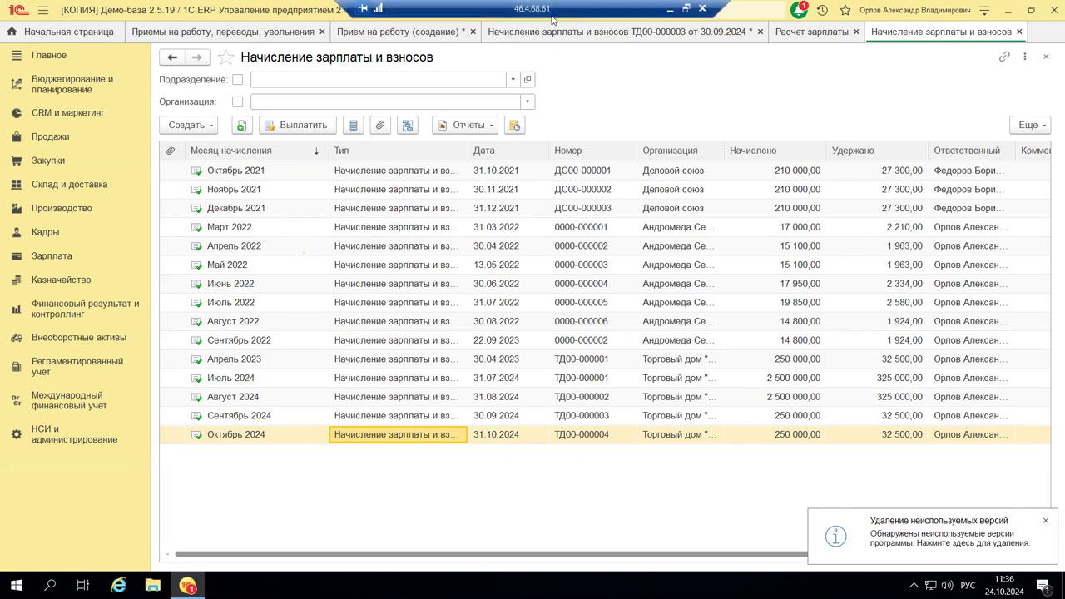
left_click(669, 9)
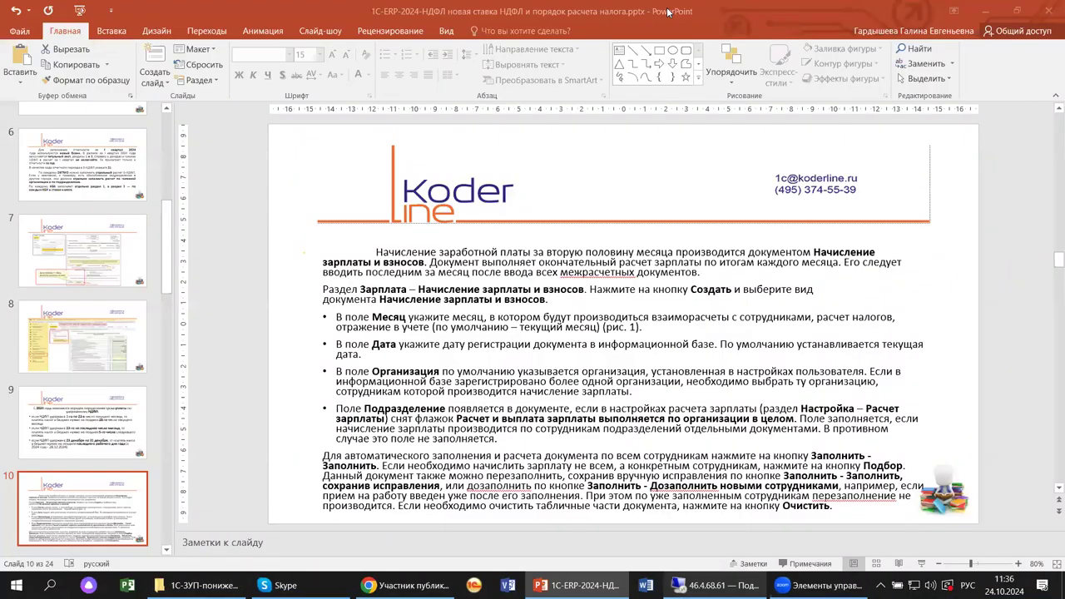